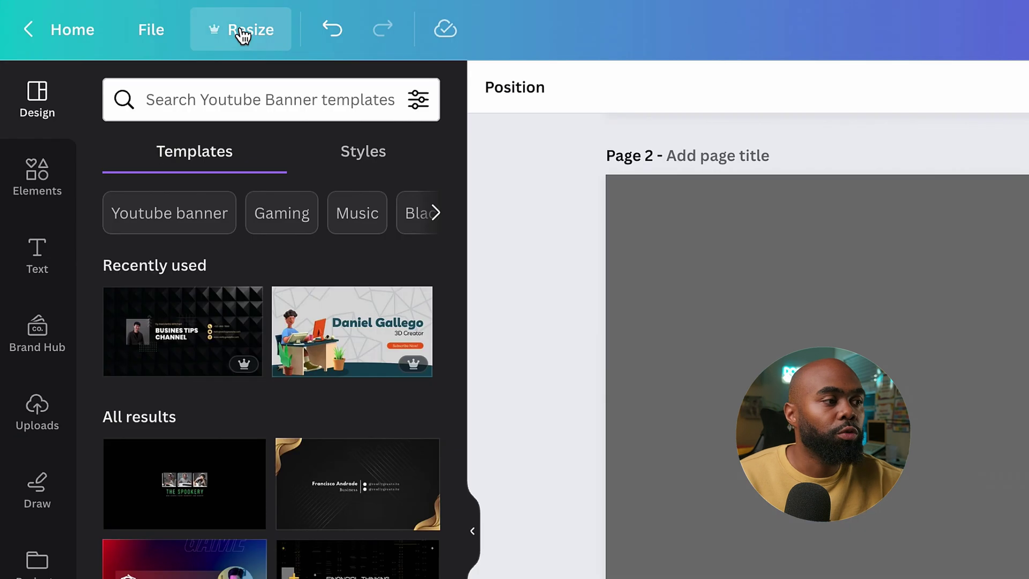
Step: Check the banner's height value in the design size options
{"action": "left_click", "coordinate": [128, 40]}
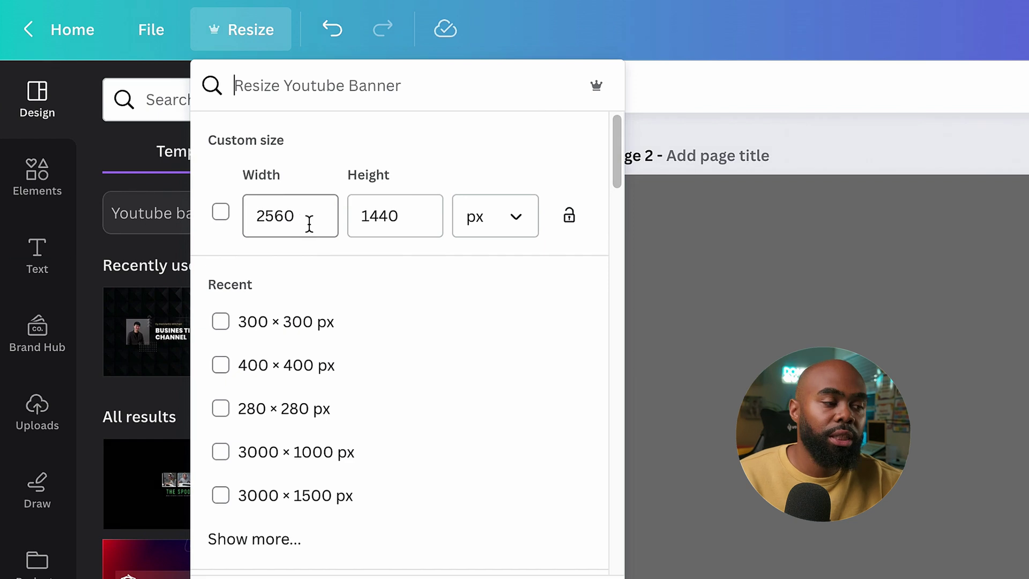
{"action": "left_click", "coordinate": [406, 218]}
{"action": "left_click_drag", "start_coordinate": [407, 218], "coordinate": [370, 220]}
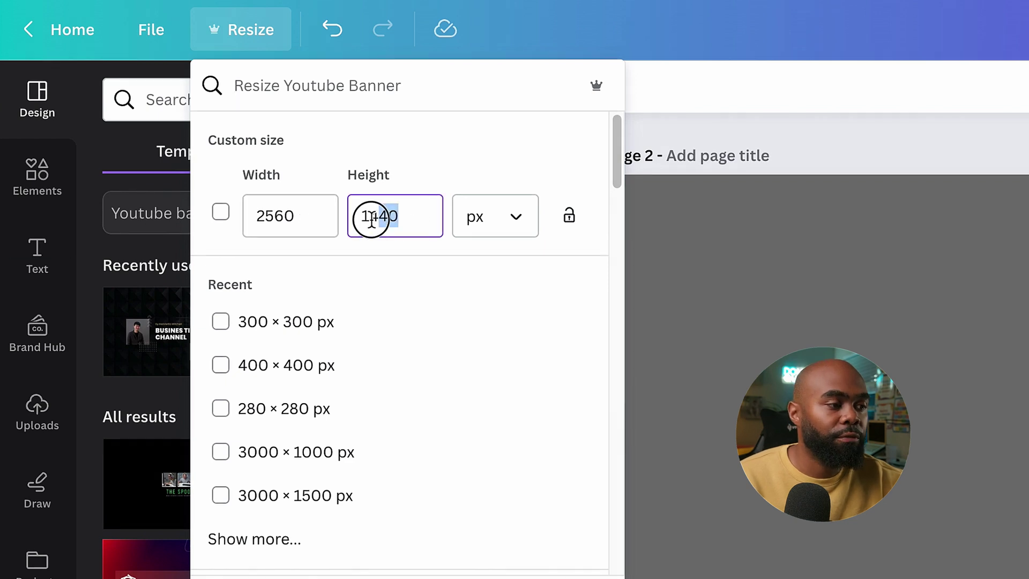
{"action": "left_click", "coordinate": [730, 292]}
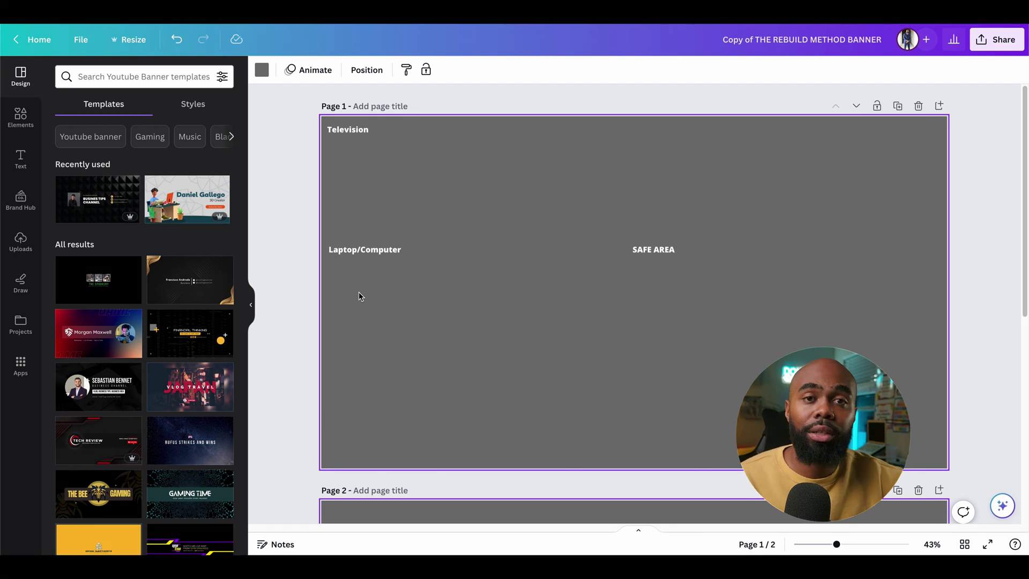
Step: Show rulers and guides so the safe-area lines box the banner
{"action": "left_click", "coordinate": [286, 263]}
{"action": "left_click", "coordinate": [84, 47]}
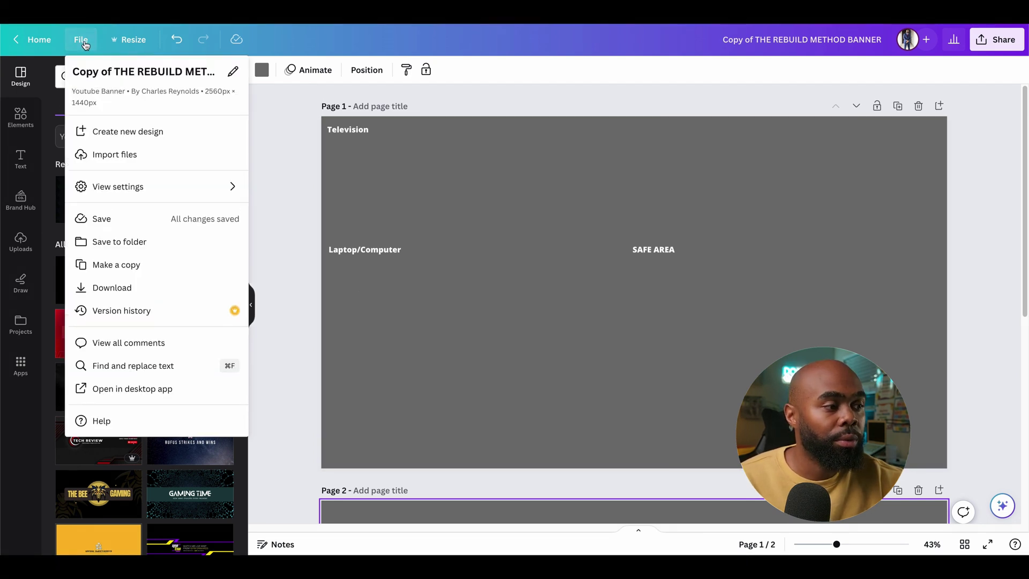
{"action": "left_click", "coordinate": [172, 190]}
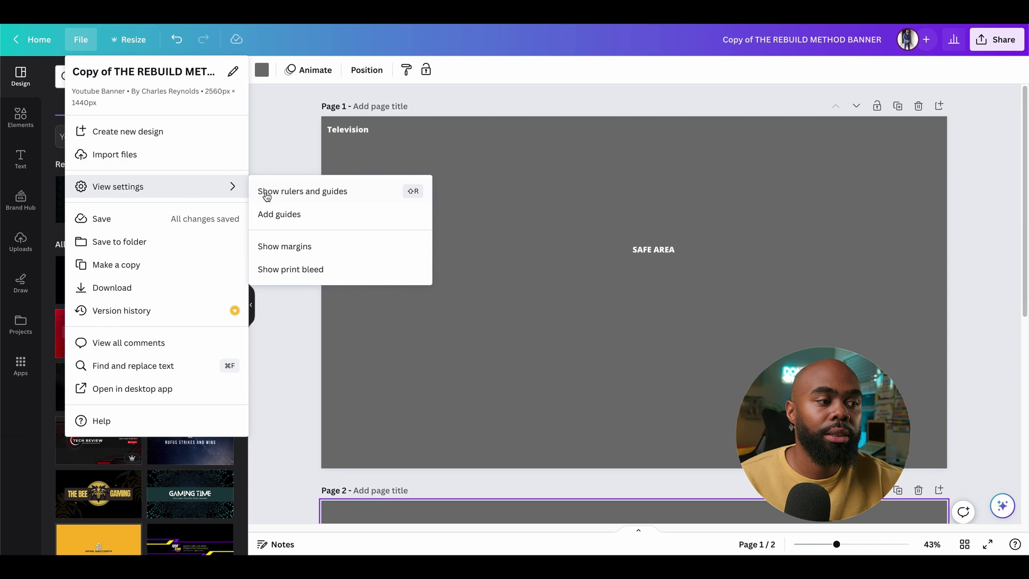
{"action": "left_click", "coordinate": [288, 193]}
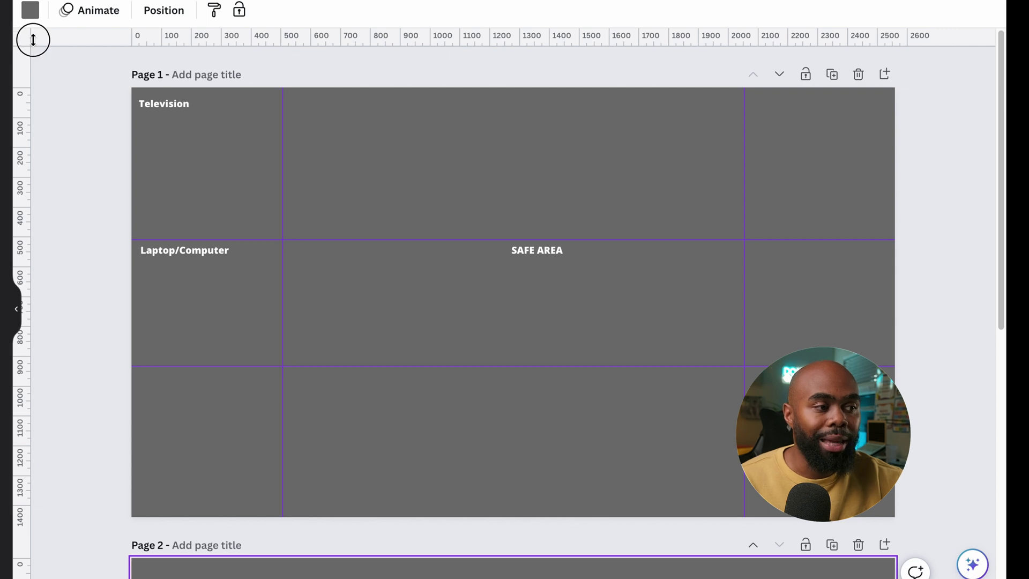
{"action": "left_click_drag", "start_coordinate": [33, 40], "coordinate": [115, 88]}
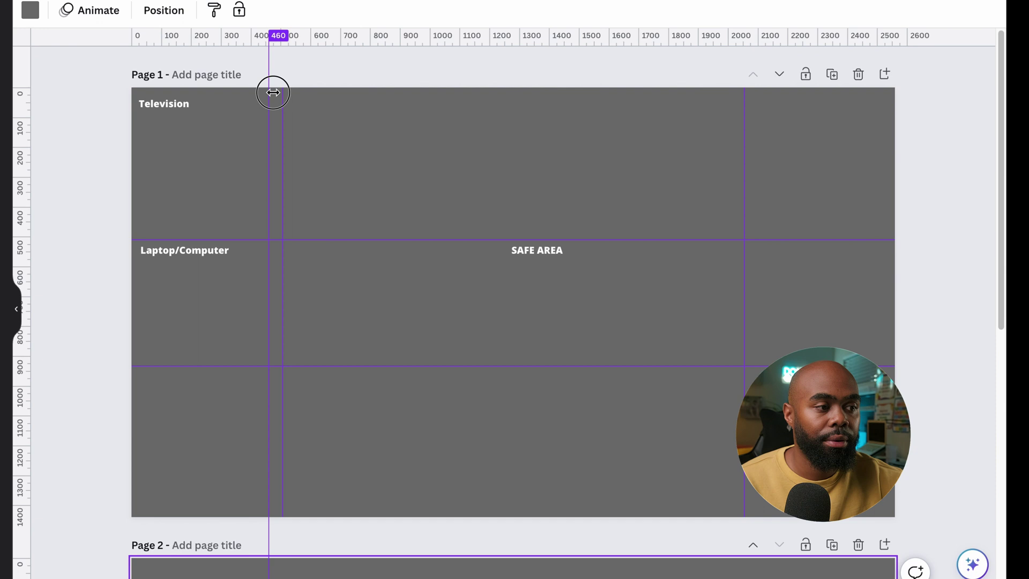
{"action": "left_click_drag", "start_coordinate": [273, 92], "coordinate": [9, 160]}
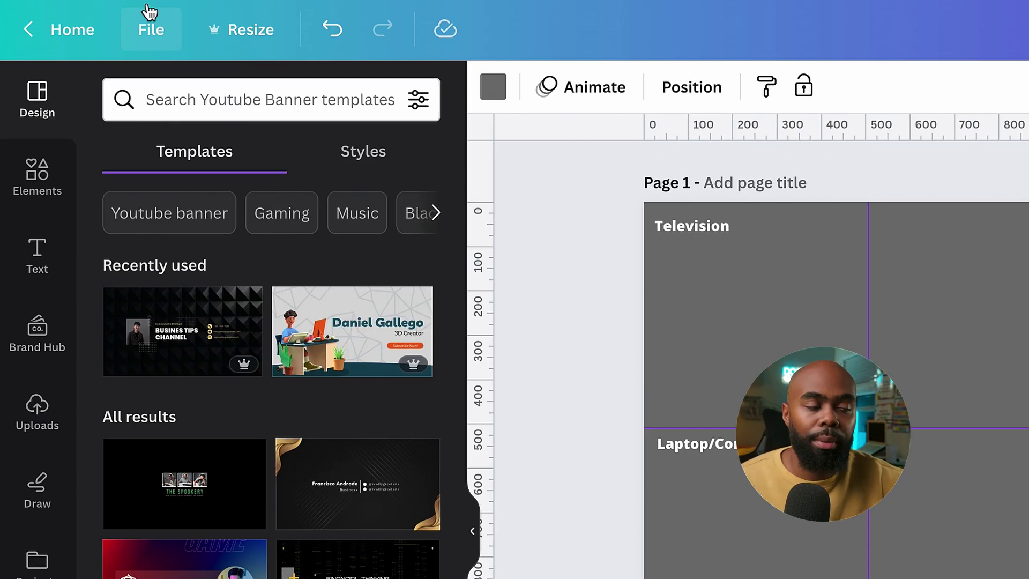
Step: Lock the safe-area guides via File > View settings
{"action": "left_click", "coordinate": [161, 40]}
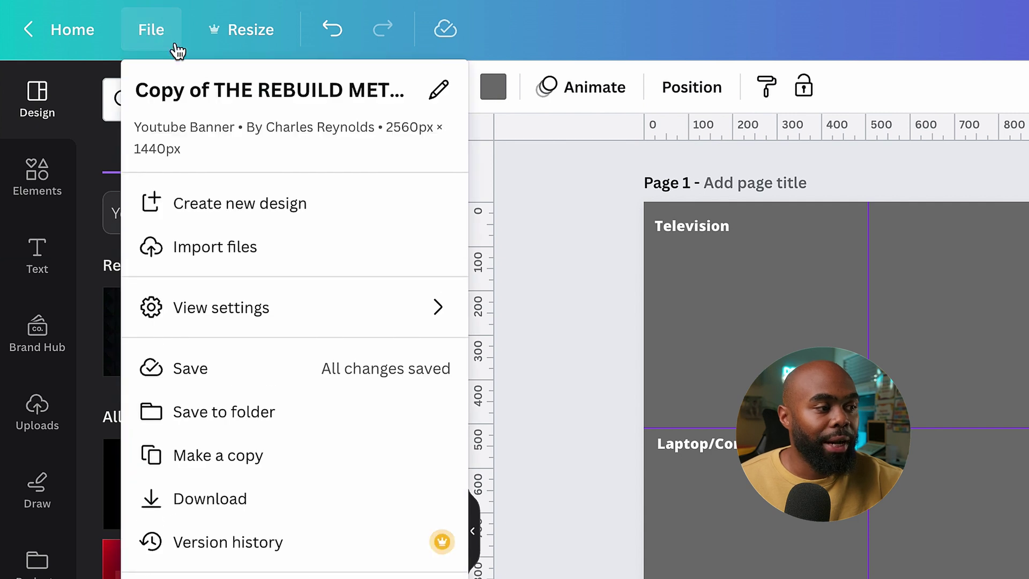
{"action": "mouse_move", "coordinate": [332, 311]}
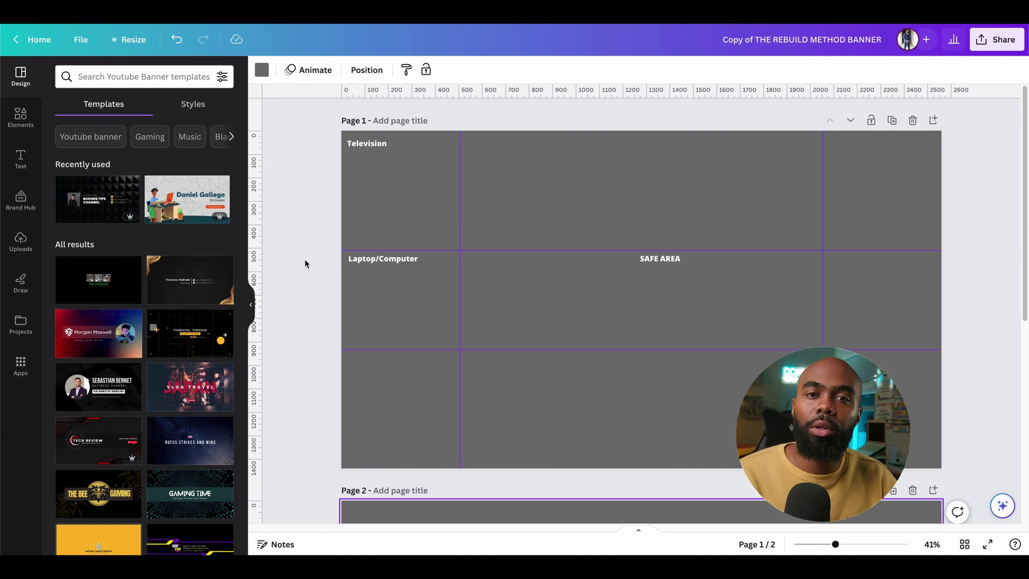
Step: Place the cut-out man photo on page 2, shrink it and shift it up-right
{"action": "scroll", "coordinate": [305, 259], "scroll_direction": "down", "scroll_amount": 5}
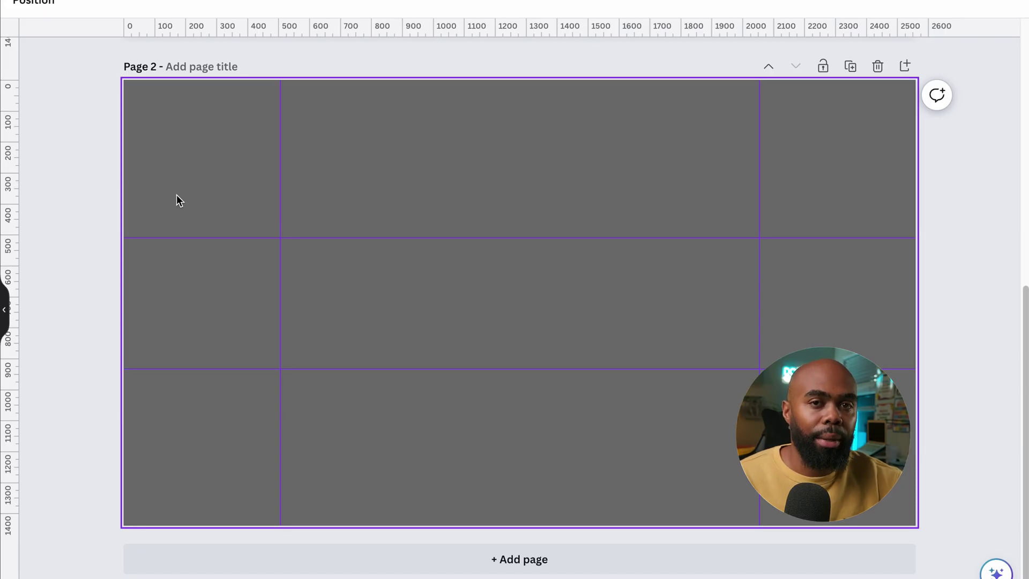
{"action": "left_click_drag", "start_coordinate": [5, 268], "coordinate": [255, 207]}
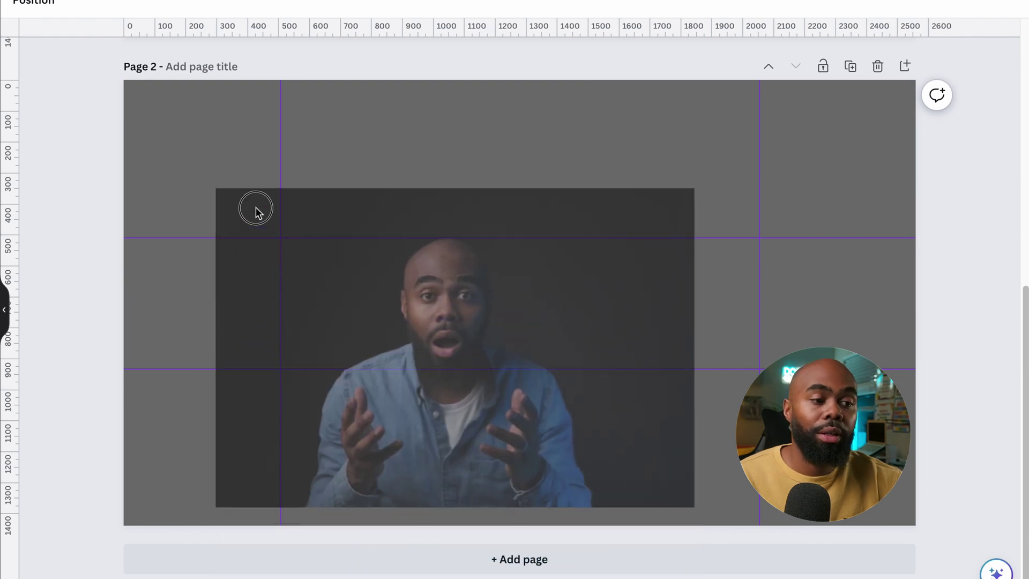
{"action": "left_click_drag", "start_coordinate": [675, 169], "coordinate": [428, 337]}
{"action": "left_click_drag", "start_coordinate": [325, 429], "coordinate": [352, 320]}
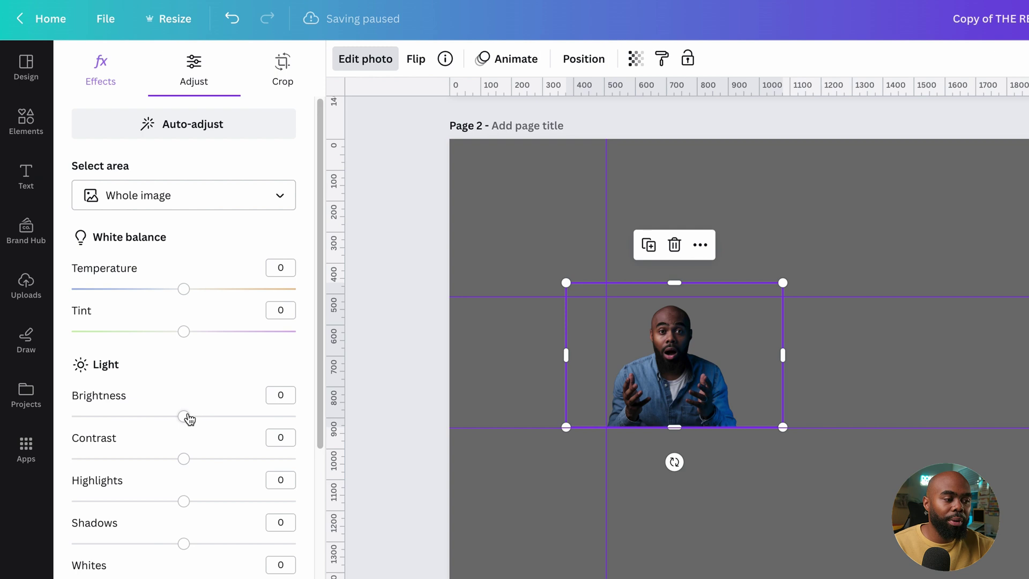
Step: Adjust the photo to brightness 27, contrast -15 and vibrance 28
{"action": "left_click_drag", "start_coordinate": [185, 416], "coordinate": [215, 416]}
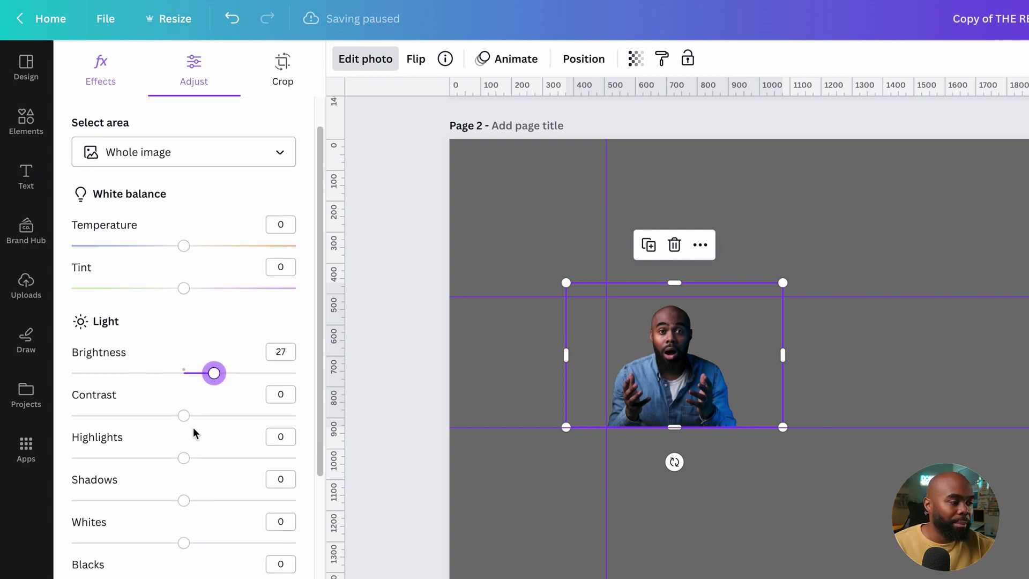
{"action": "mouse_move", "coordinate": [185, 420]}
{"action": "left_mouse_down"}
{"action": "mouse_move", "coordinate": [216, 420]}
{"action": "mouse_move", "coordinate": [169, 423]}
{"action": "left_mouse_up"}
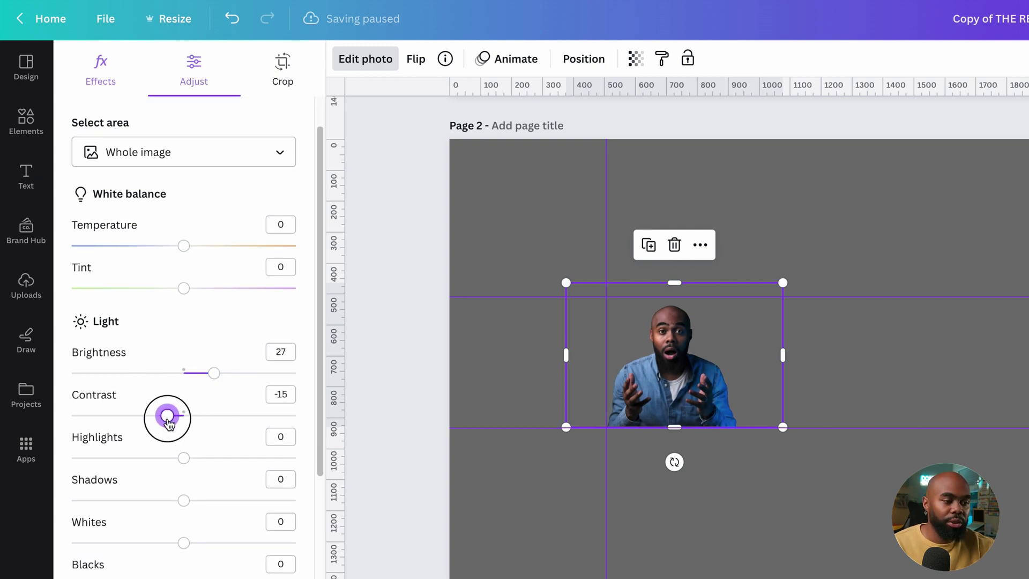
{"action": "scroll", "coordinate": [169, 423], "scroll_direction": "down", "scroll_amount": 4}
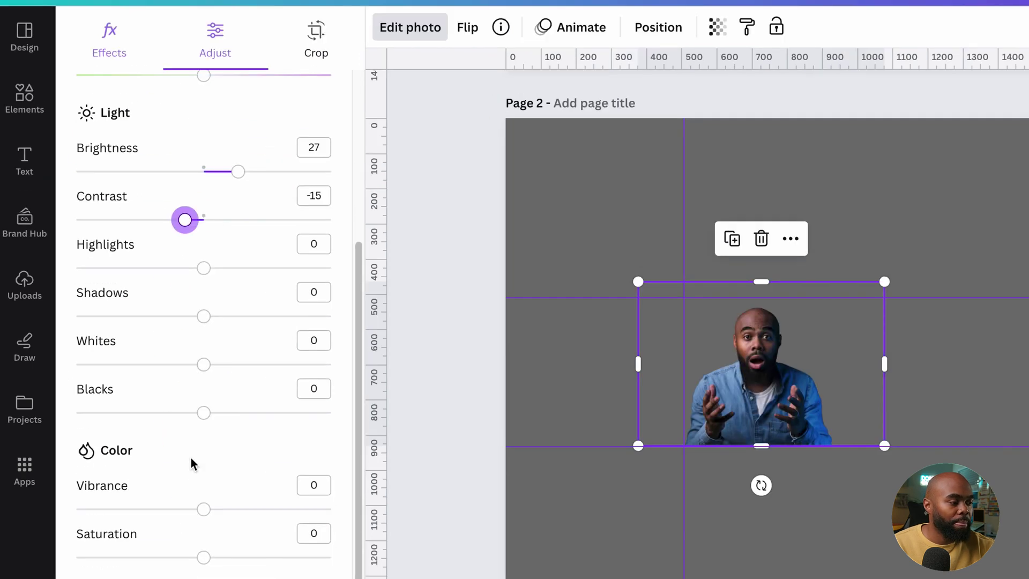
{"action": "left_click_drag", "start_coordinate": [205, 515], "coordinate": [238, 517]}
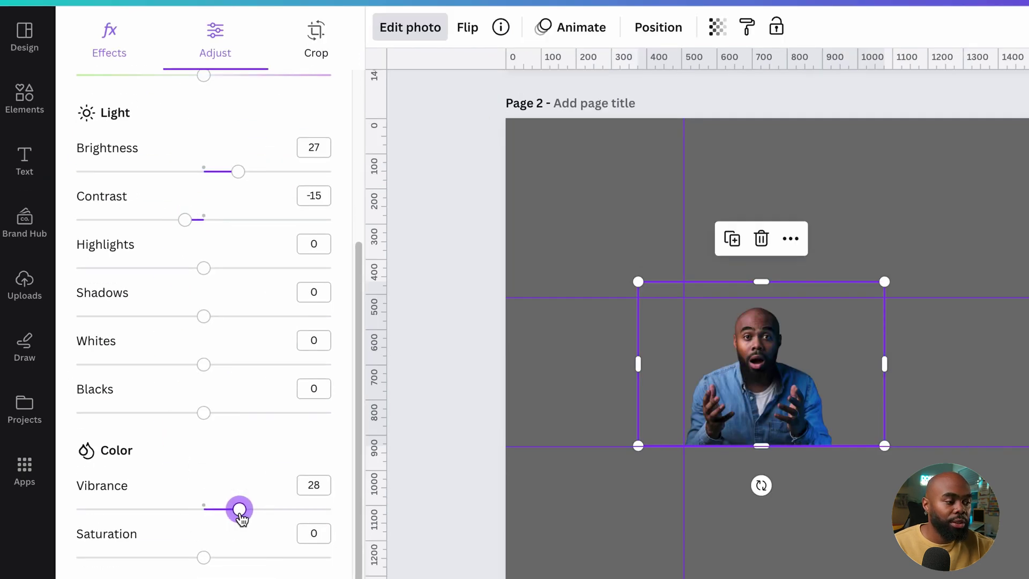
{"action": "left_click", "coordinate": [204, 557]}
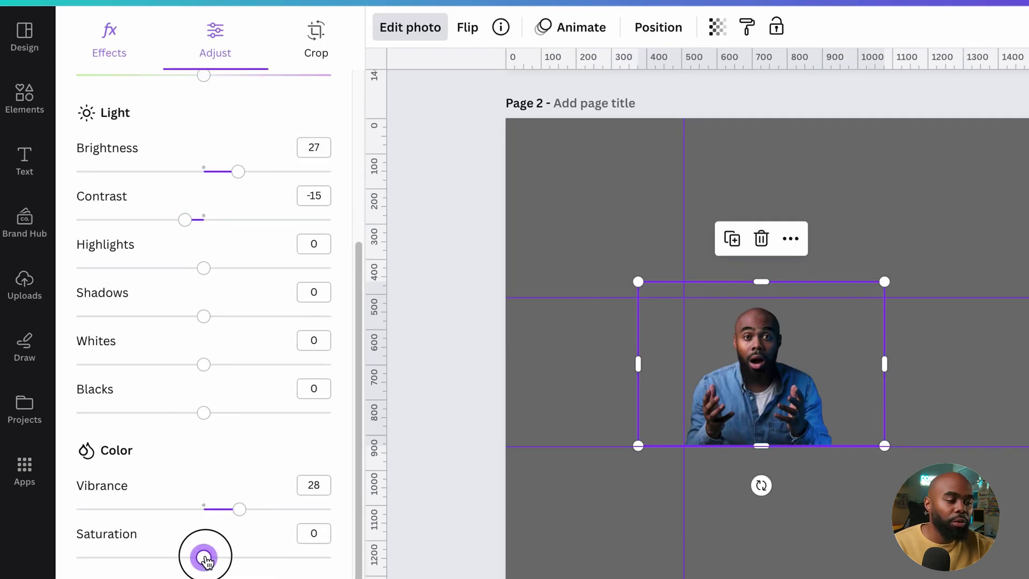
Step: Add a heading reading 'My Channel Name IS' to page 2
{"action": "left_click", "coordinate": [567, 571]}
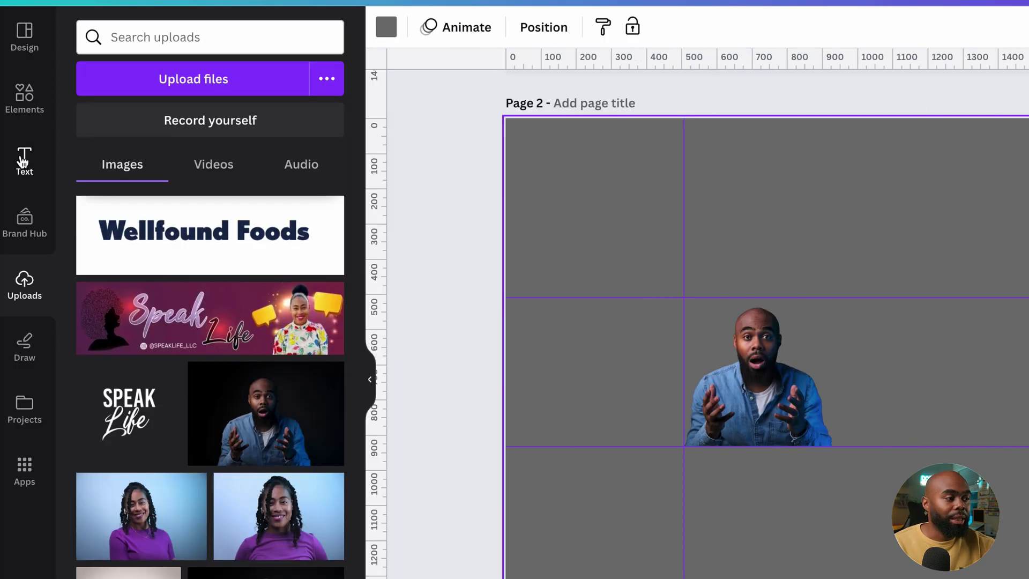
{"action": "left_click", "coordinate": [23, 161]}
{"action": "left_click", "coordinate": [172, 241]}
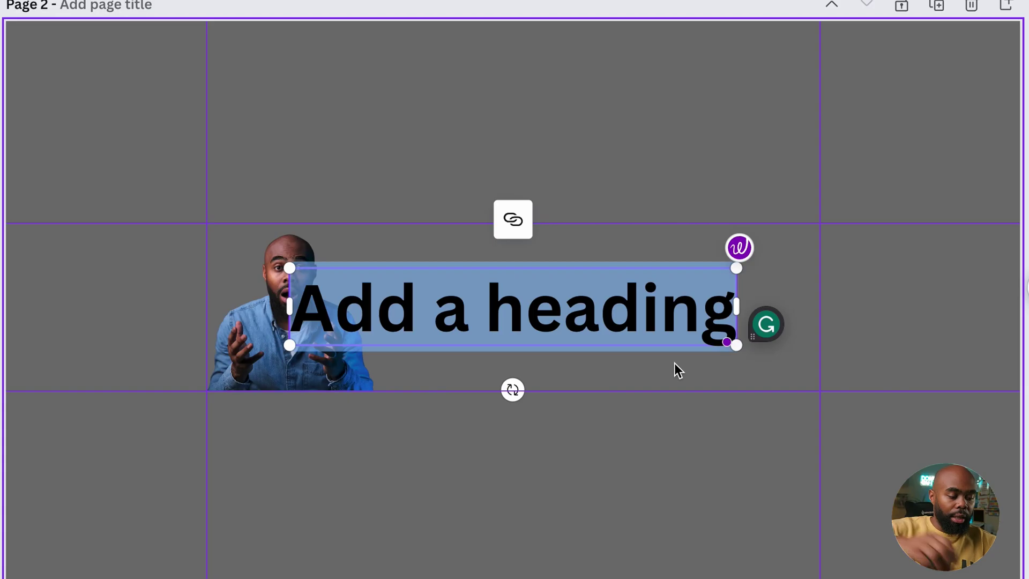
{"action": "type", "text": "My Chann"}
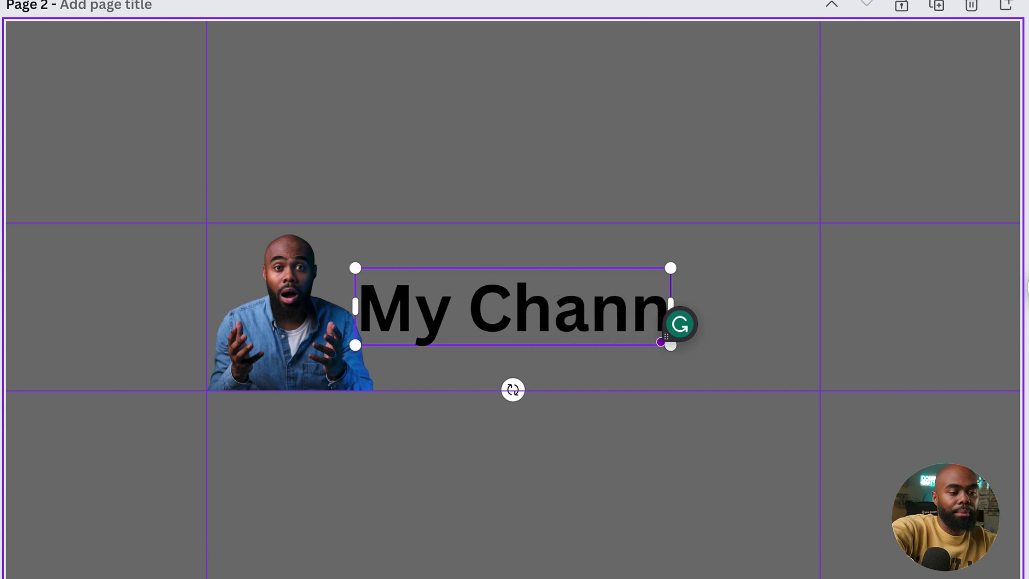
{"action": "type", "text": "el Name"}
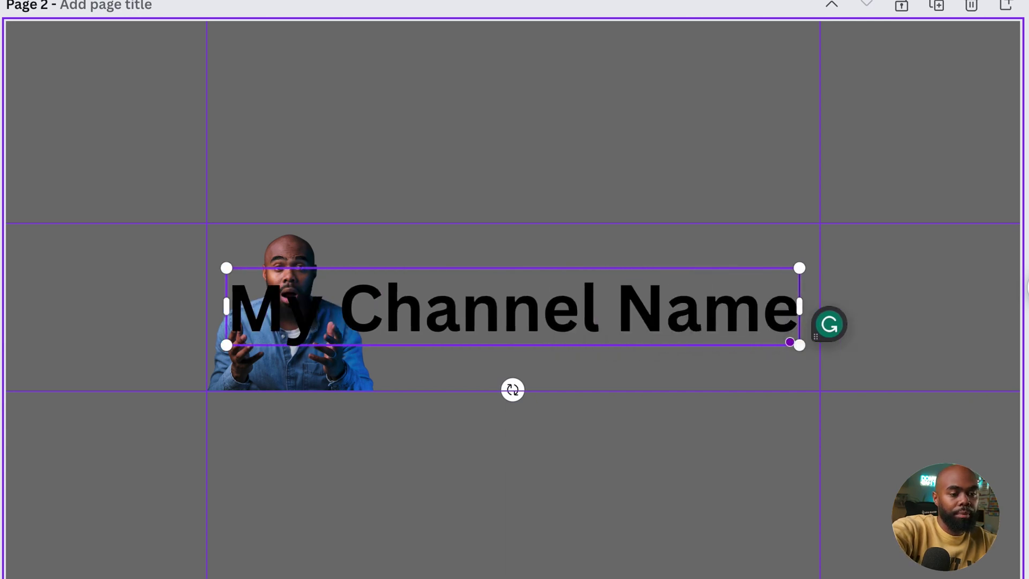
{"action": "type", "text": " IS"}
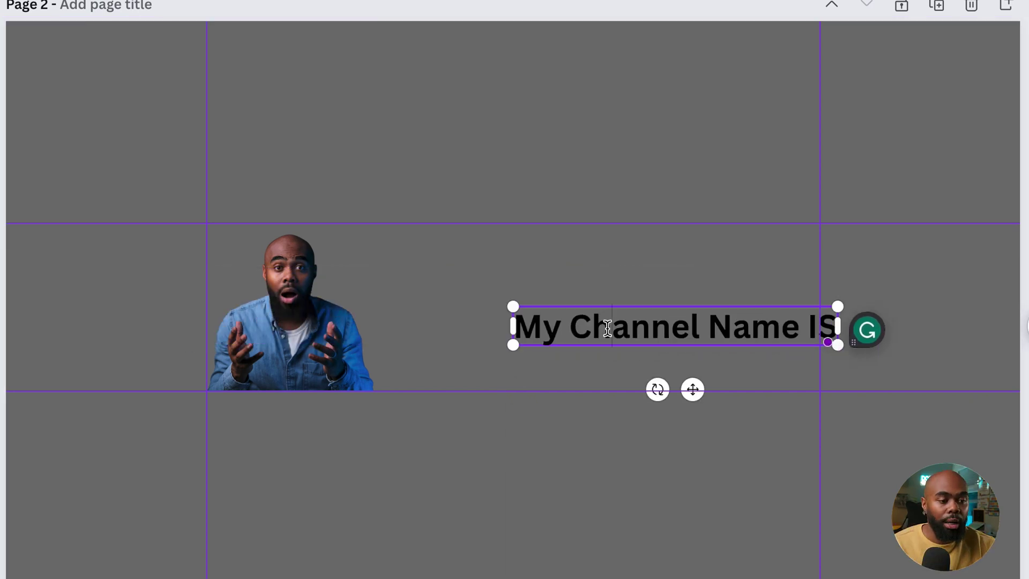
Step: Enlarge the heading to about 950 × 113 and align it beside the man's photo
{"action": "left_click", "coordinate": [567, 428]}
{"action": "left_click", "coordinate": [661, 328]}
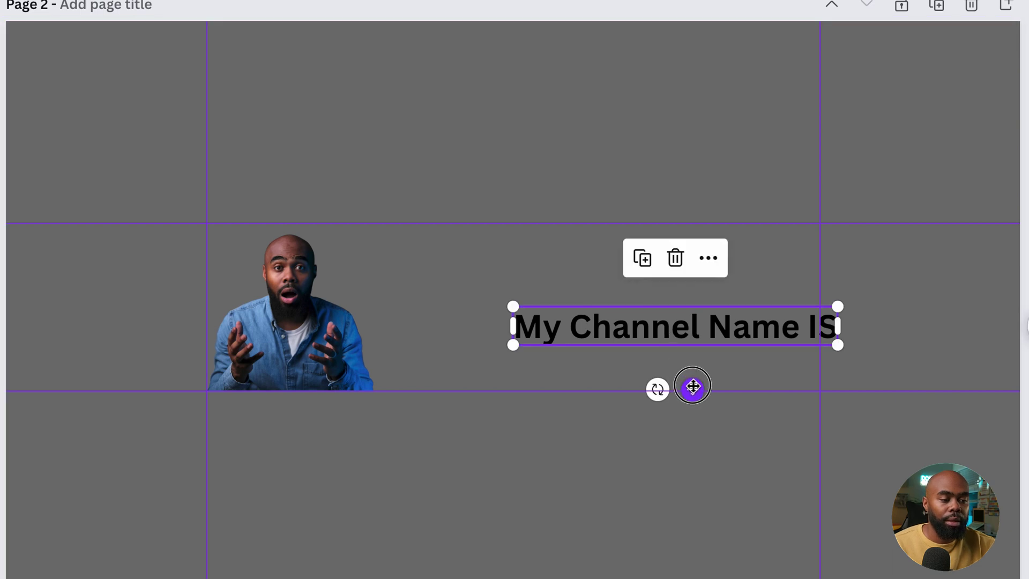
{"action": "left_click_drag", "start_coordinate": [693, 386], "coordinate": [586, 329]}
{"action": "left_click_drag", "start_coordinate": [732, 282], "coordinate": [775, 329]}
{"action": "left_click", "coordinate": [611, 338]}
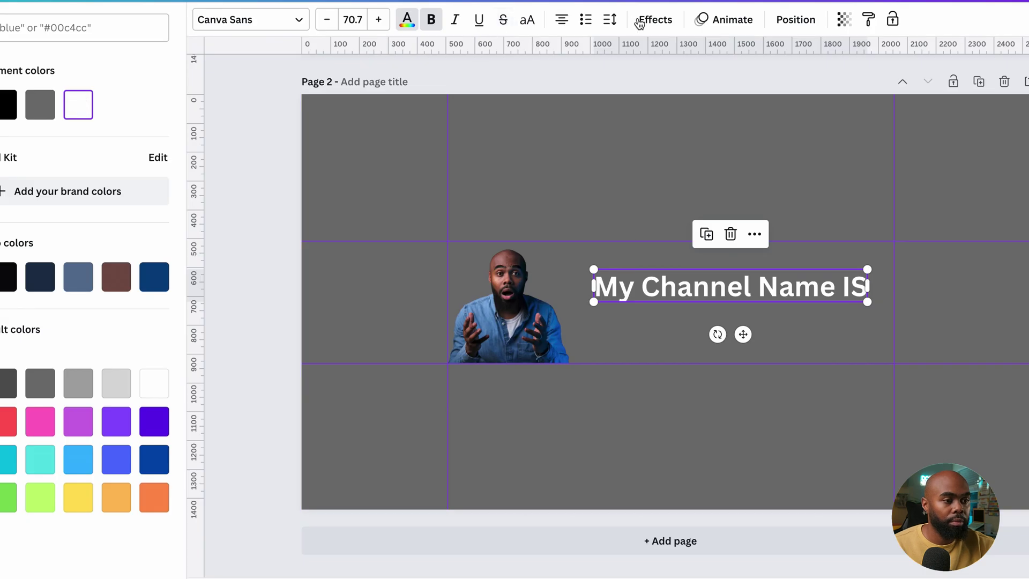
Step: Raise the heading's lift intensity to 100 and set it in Poppins Black
{"action": "left_click", "coordinate": [651, 20]}
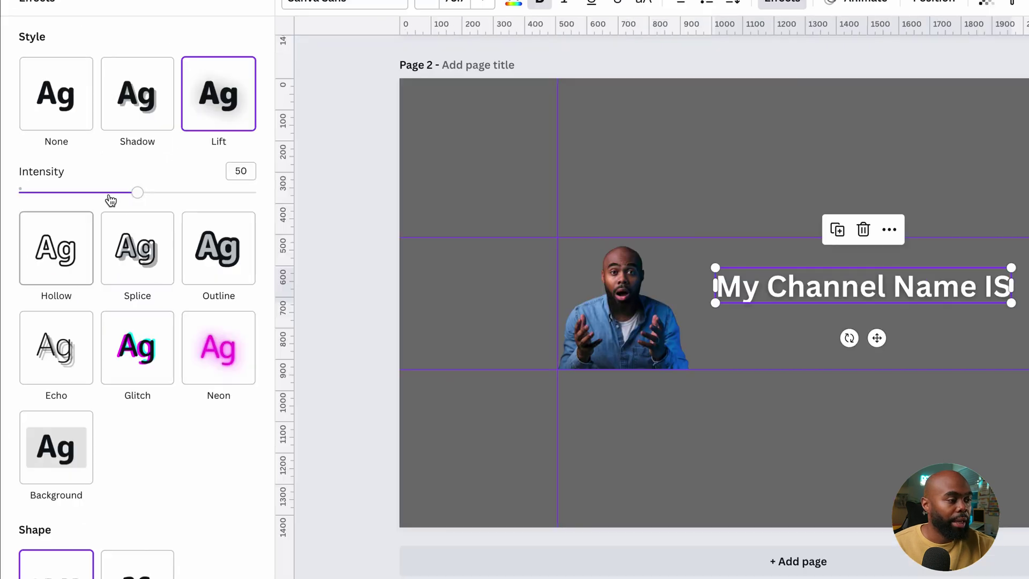
{"action": "left_click_drag", "start_coordinate": [134, 192], "coordinate": [323, 198]}
{"action": "left_click", "coordinate": [367, 5]}
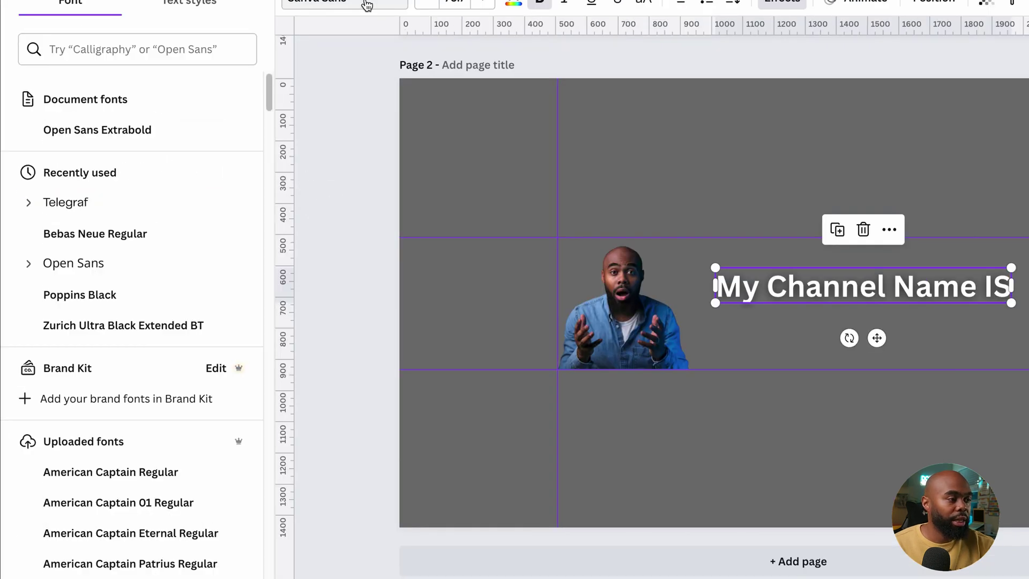
{"action": "left_click", "coordinate": [88, 519]}
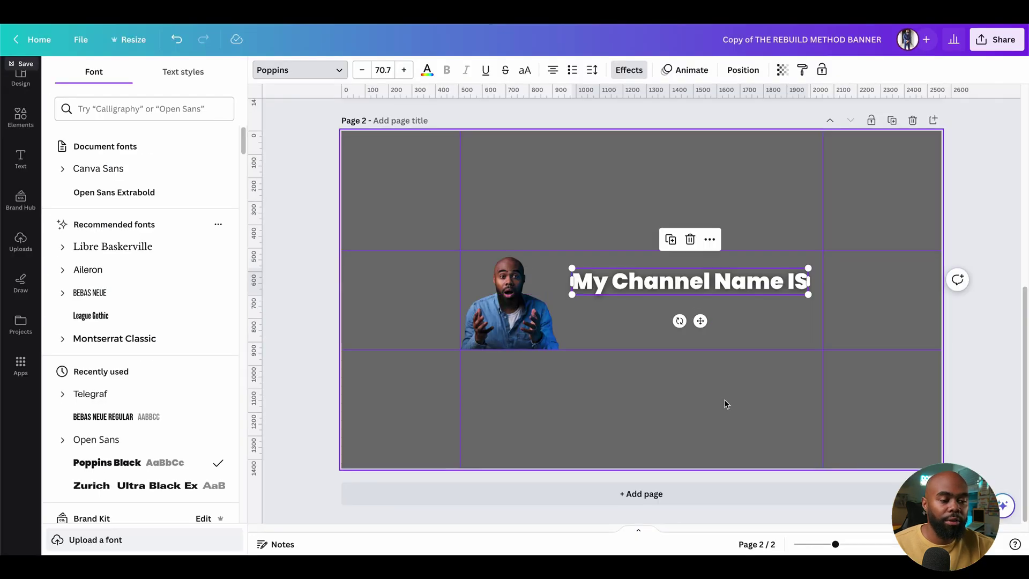
Step: Add a resized 'Awesome' text line centred beneath the heading
{"action": "left_click", "coordinate": [905, 440]}
{"action": "key", "text": "t"}
{"action": "left_click_drag", "start_coordinate": [531, 357], "coordinate": [585, 365]}
{"action": "type", "text": "Awesome"}
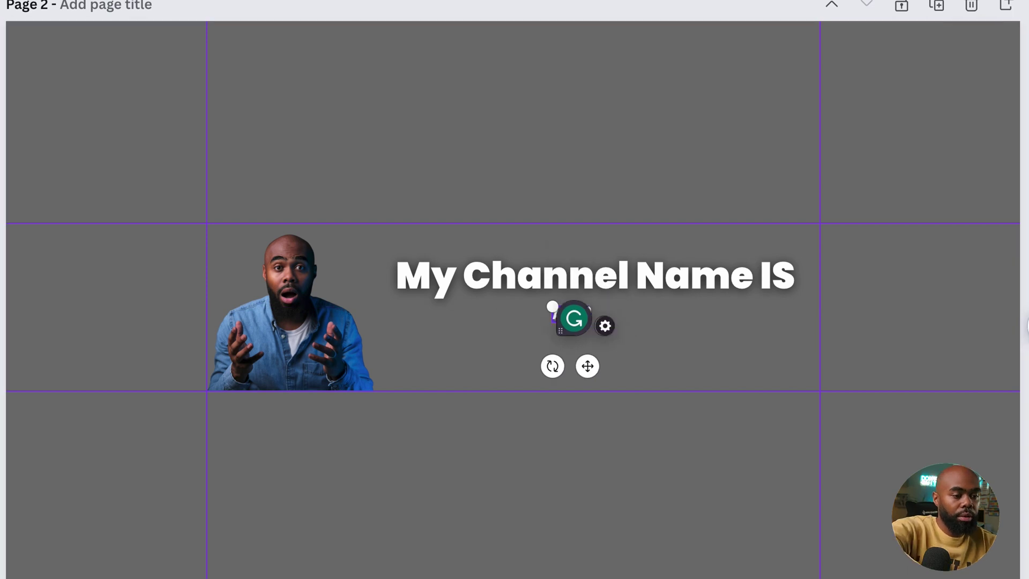
{"action": "left_click_drag", "start_coordinate": [537, 307], "coordinate": [474, 292]}
{"action": "left_click_drag", "start_coordinate": [557, 366], "coordinate": [606, 372]}
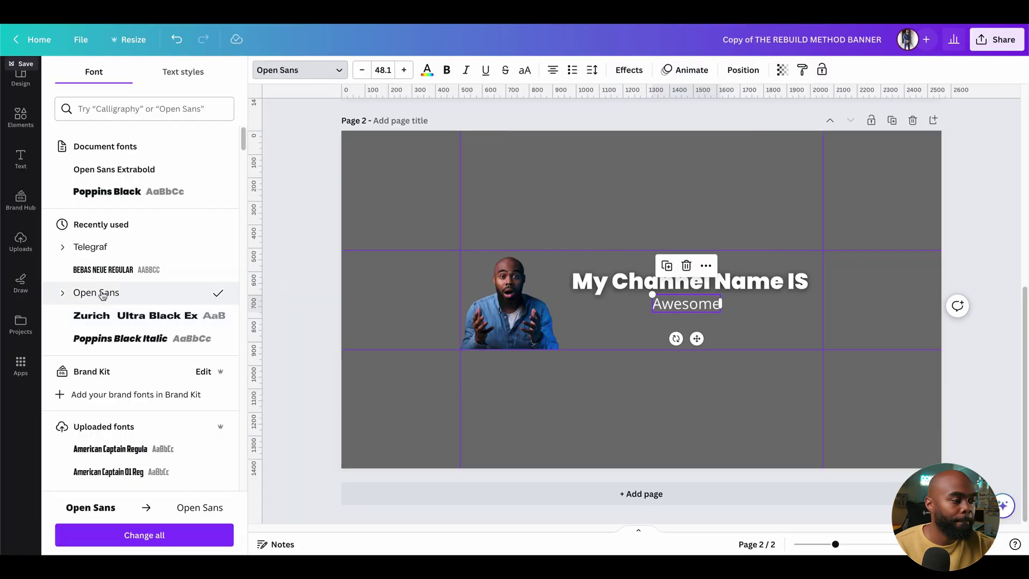
Step: Set Awesome in Open Sans and add an enlarged 'New Videos Every Weekk' subtitle beneath it
{"action": "left_click", "coordinate": [457, 371]}
{"action": "left_click", "coordinate": [144, 109]}
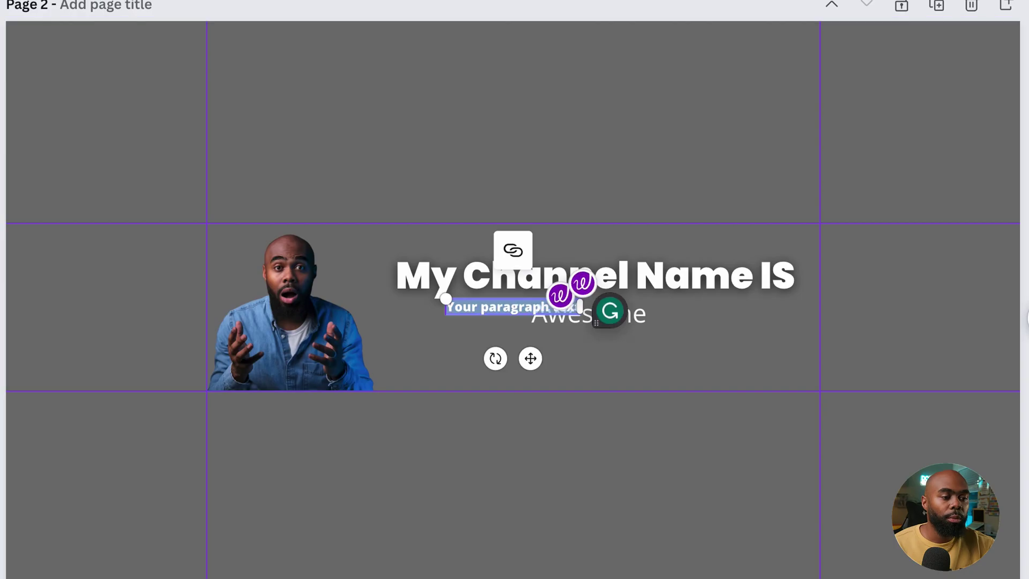
{"action": "left_click_drag", "start_coordinate": [532, 360], "coordinate": [615, 406]}
{"action": "key", "text": "BackSpace"}
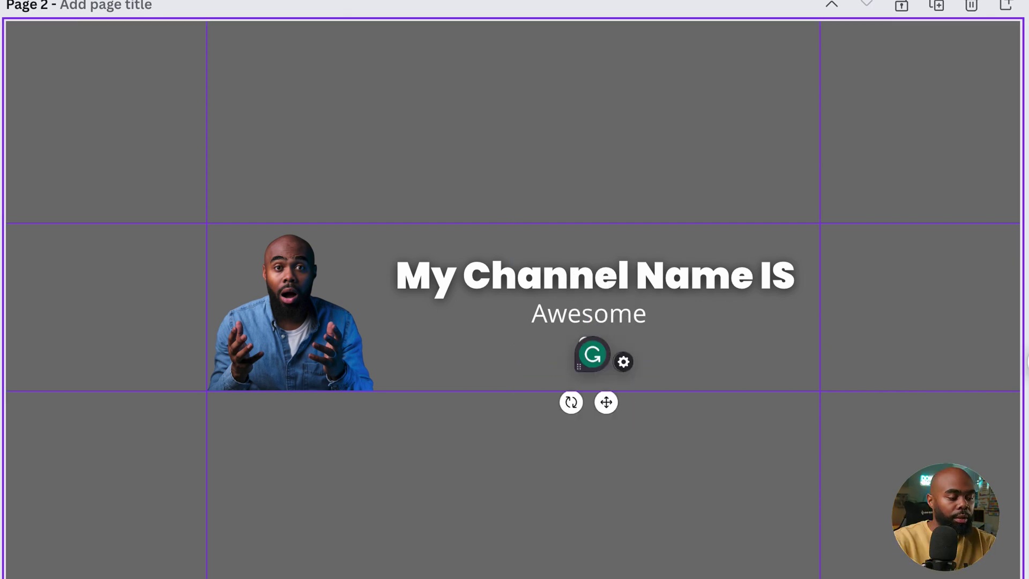
{"action": "type", "text": "New Videos Every"}
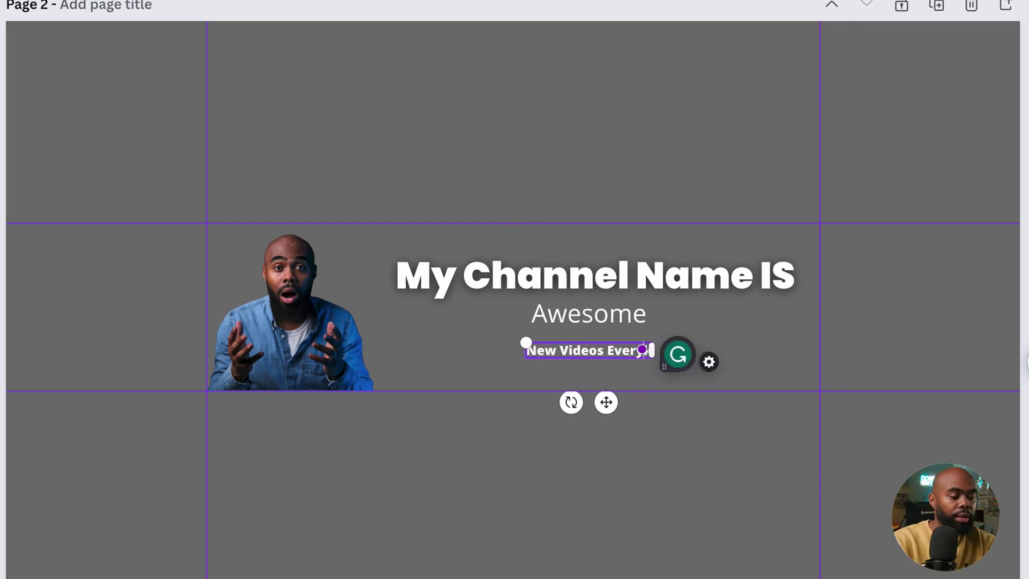
{"action": "type", "text": " Week"}
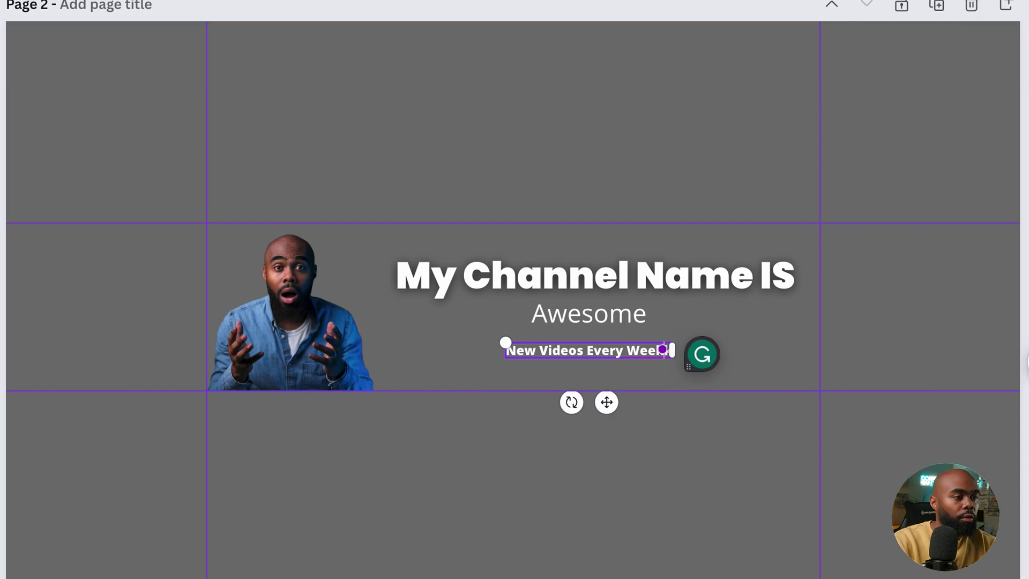
{"action": "key", "text": "ctrl+shift+period"}
{"action": "key", "text": "ctrl+shift+period"}
{"action": "key", "text": "ctrl+shift+period"}
{"action": "key", "text": "ctrl+shift+period"}
{"action": "key", "text": "ctrl+shift+period"}
{"action": "key", "text": "ctrl+shift+period"}
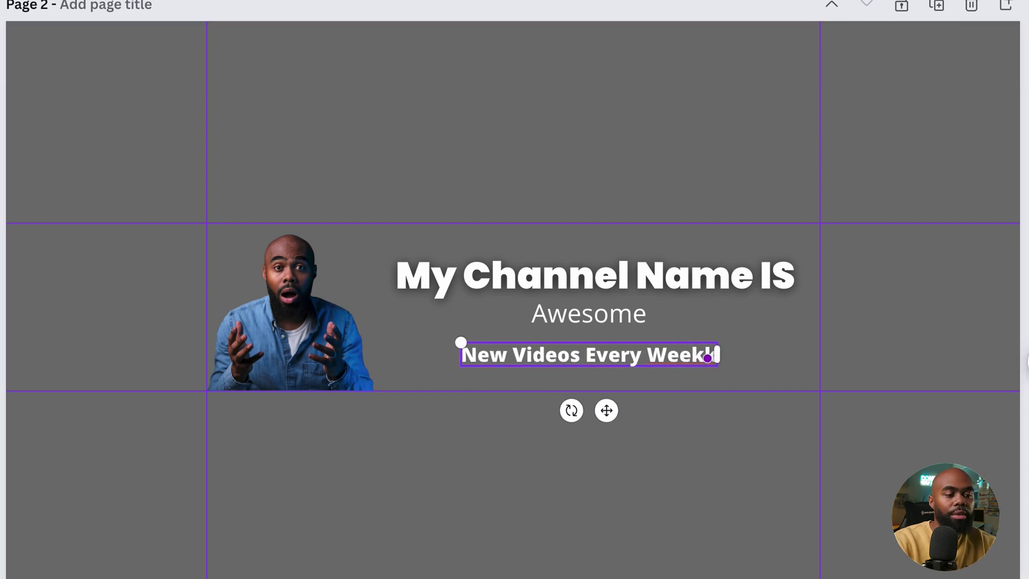
{"action": "type", "text": "k"}
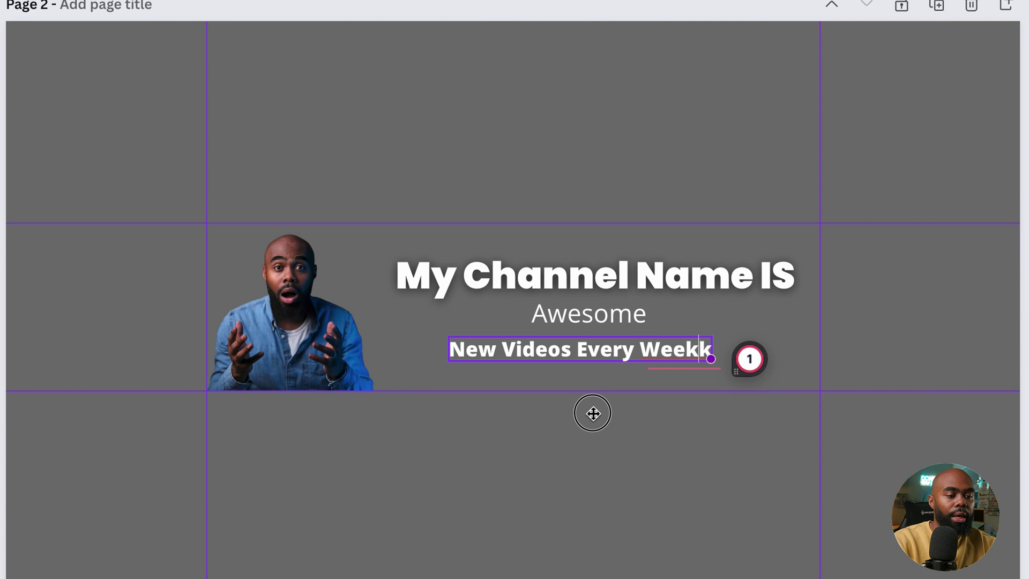
Step: Give the subtitle a red background highlight effect
{"action": "left_click", "coordinate": [757, 7]}
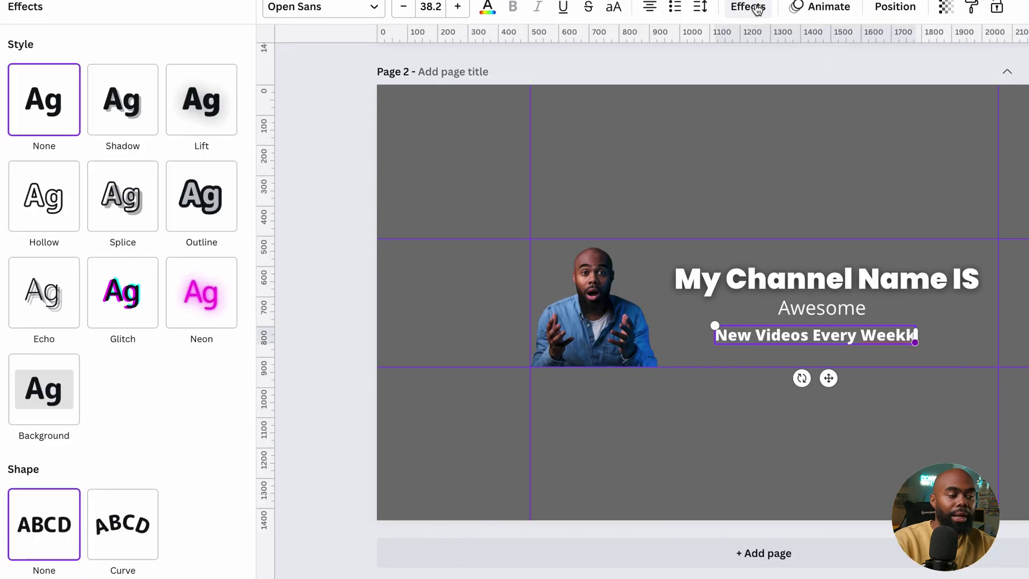
{"action": "left_click", "coordinate": [29, 382]}
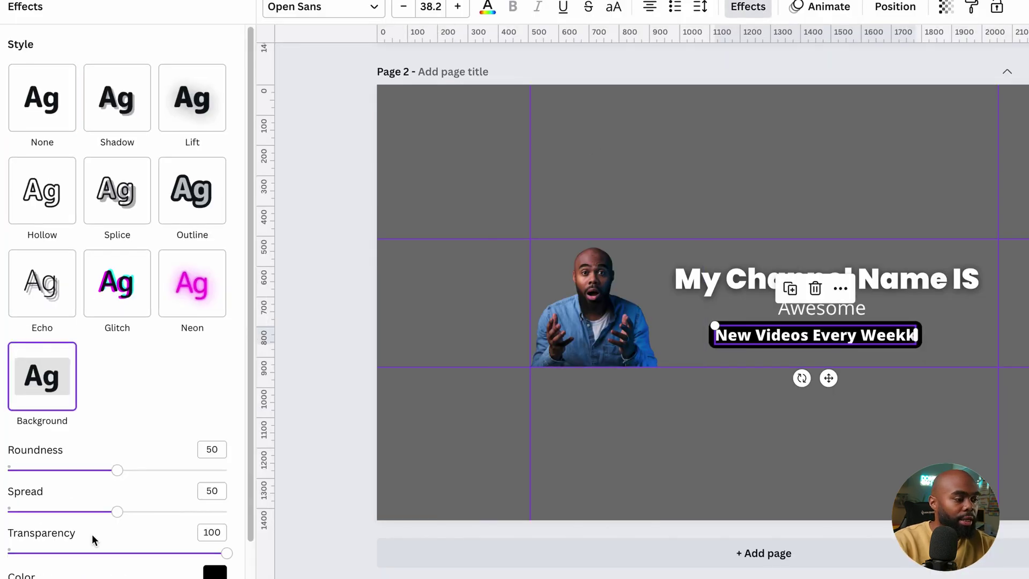
{"action": "left_click", "coordinate": [213, 572]}
{"action": "left_click", "coordinate": [19, 542]}
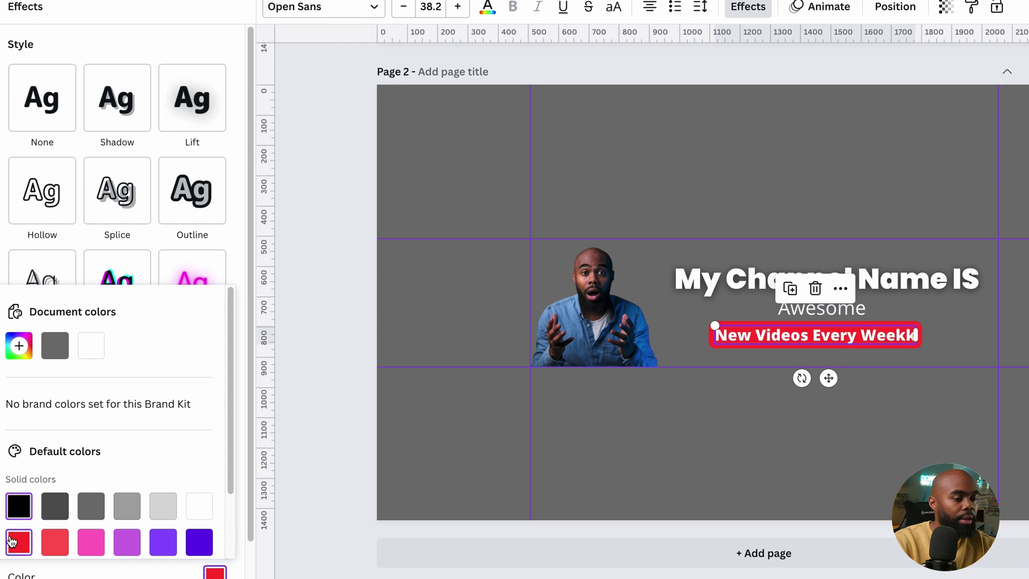
{"action": "left_click", "coordinate": [661, 472]}
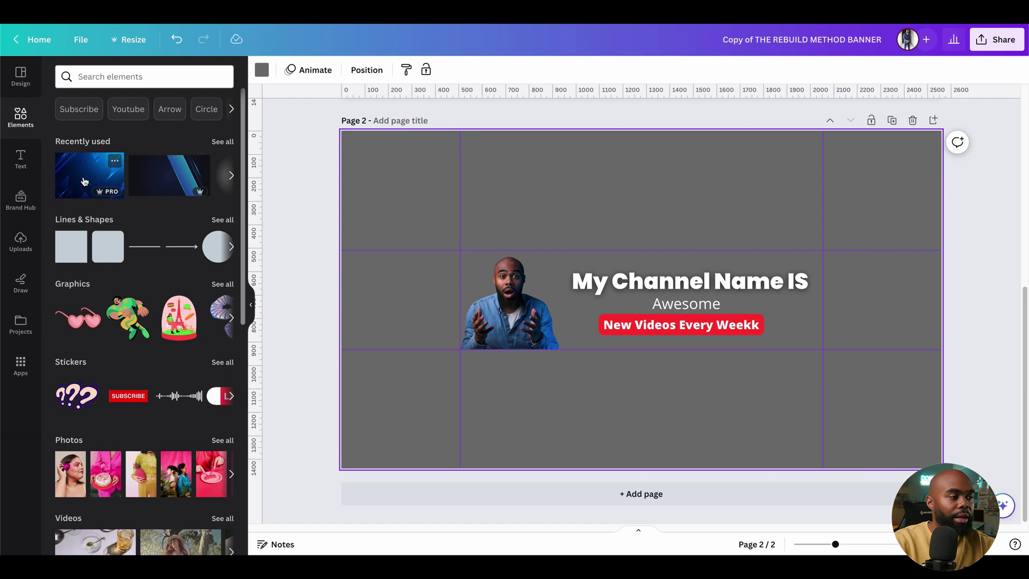
Step: Drop the blue tech-style image onto page 2 as its background
{"action": "left_click_drag", "start_coordinate": [80, 181], "coordinate": [480, 453]}
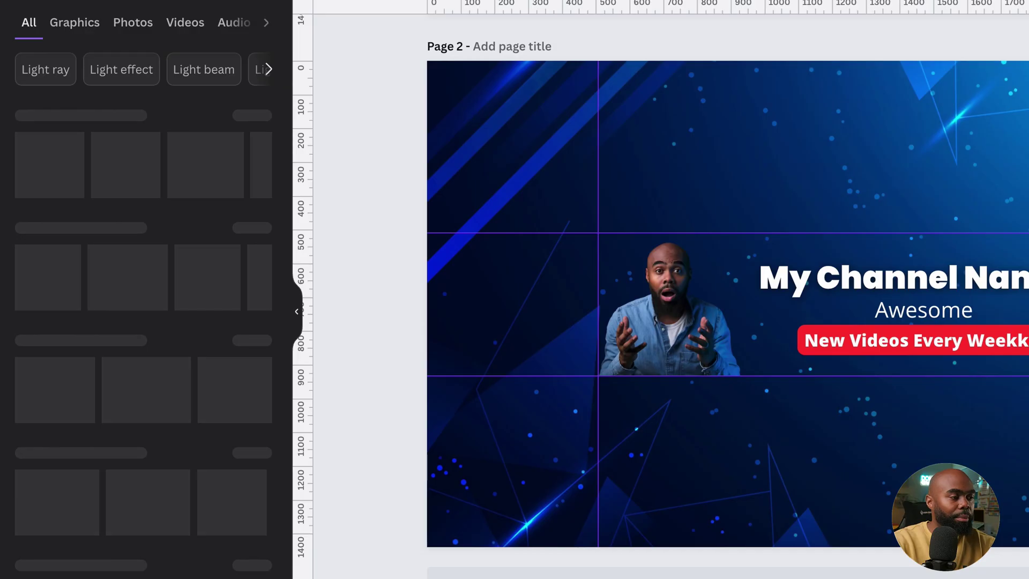
Step: Place a faint glowing light graphic behind the man's head
{"action": "left_click_drag", "start_coordinate": [38, 167], "coordinate": [621, 251]}
{"action": "left_click", "coordinate": [207, 17]}
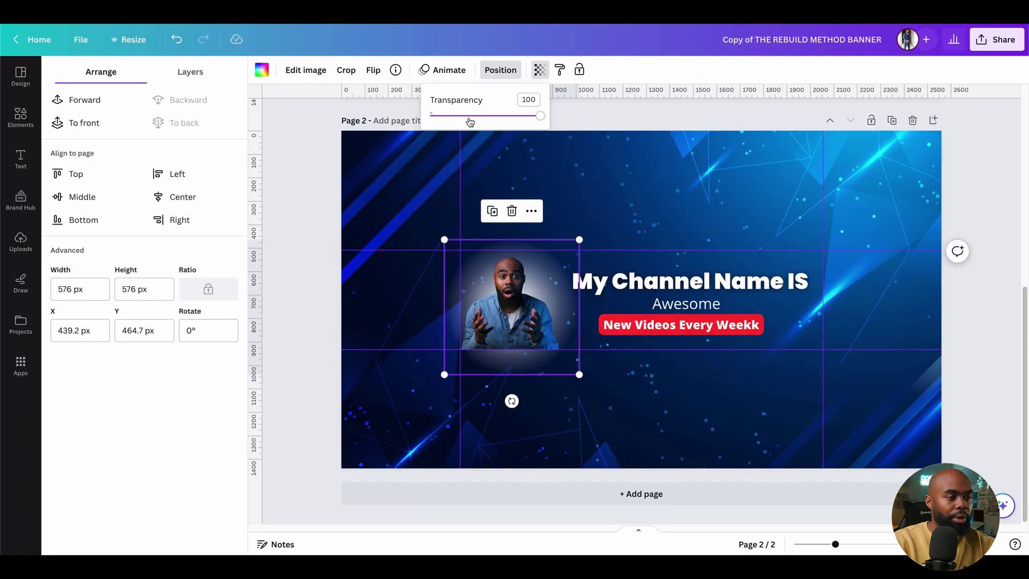
{"action": "left_click", "coordinate": [468, 117]}
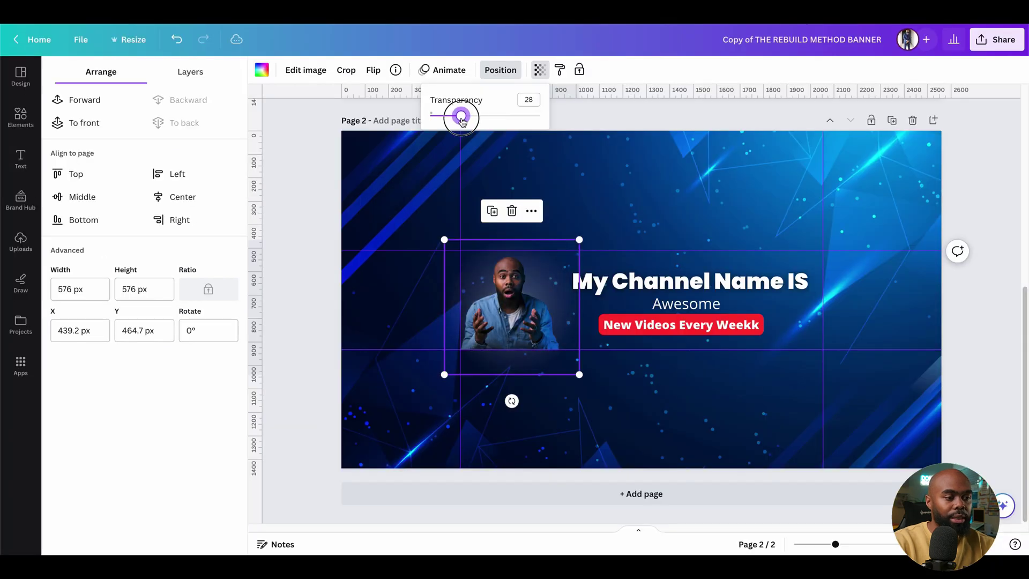
{"action": "left_click", "coordinate": [320, 378]}
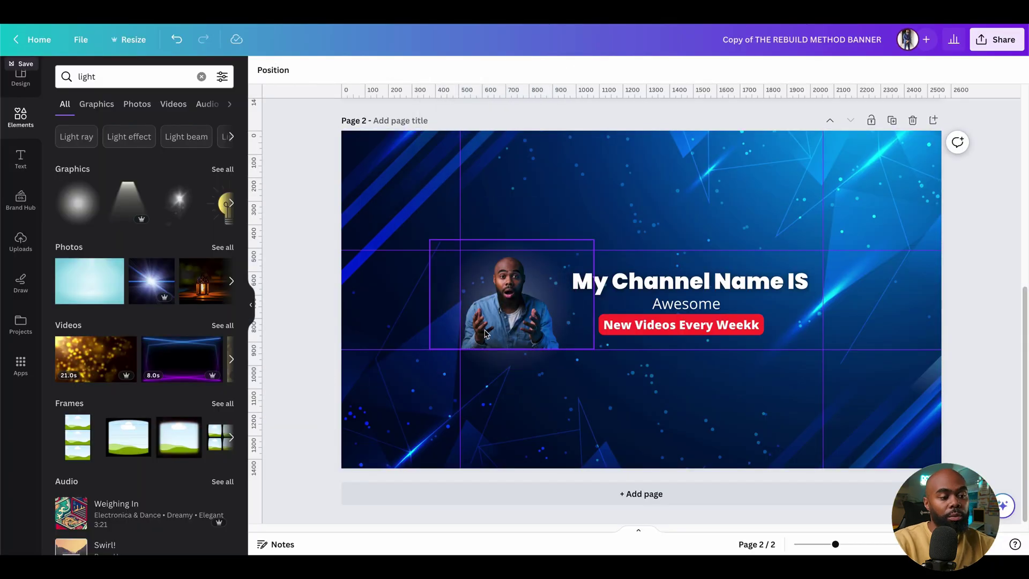
Step: Give the man's photo a drop shadow with blur 9 and distance 33
{"action": "left_click", "coordinate": [516, 318]}
{"action": "left_click", "coordinate": [130, 213]}
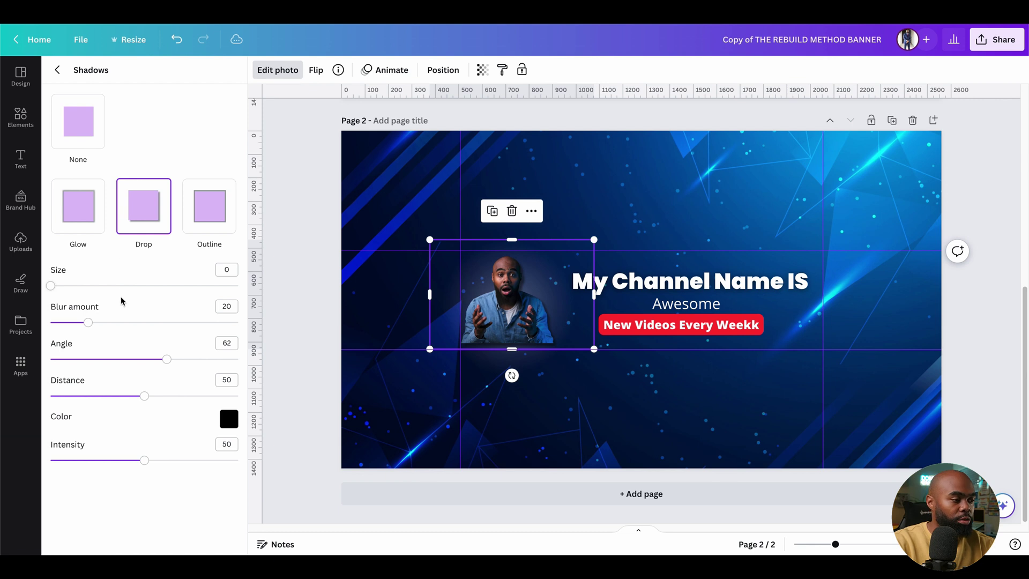
{"action": "left_click_drag", "start_coordinate": [88, 322], "coordinate": [68, 322]}
{"action": "left_click_drag", "start_coordinate": [144, 395], "coordinate": [109, 394]}
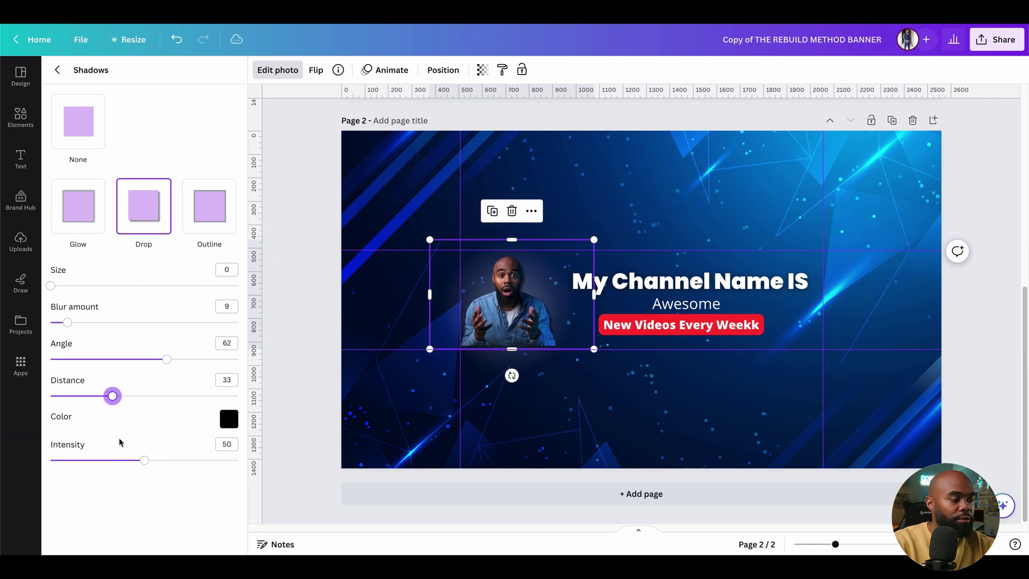